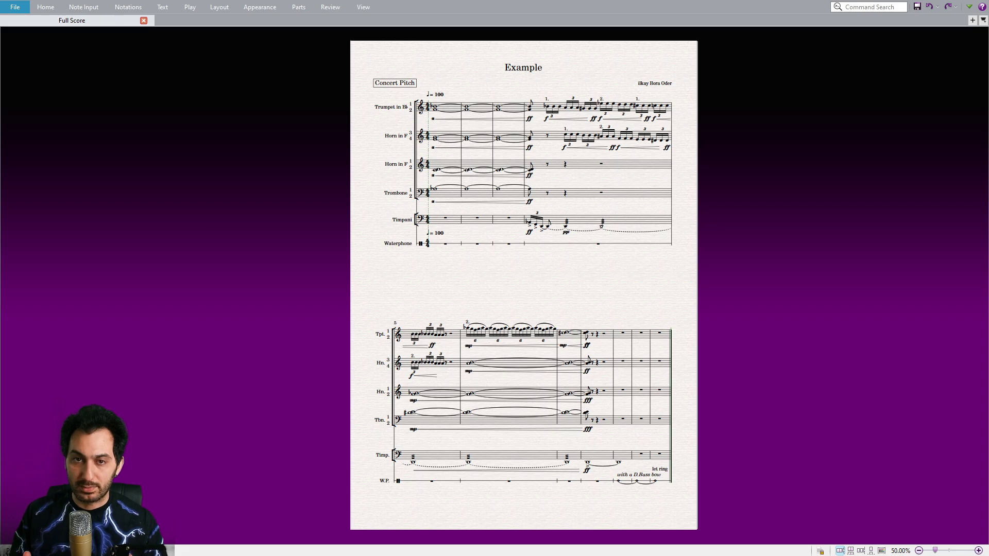
Step: Add 'Bucket mute' technique text to bar 1 of the trumpet, horn and trombone staves
{"action": "key", "text": "ctrl+alt+k"}
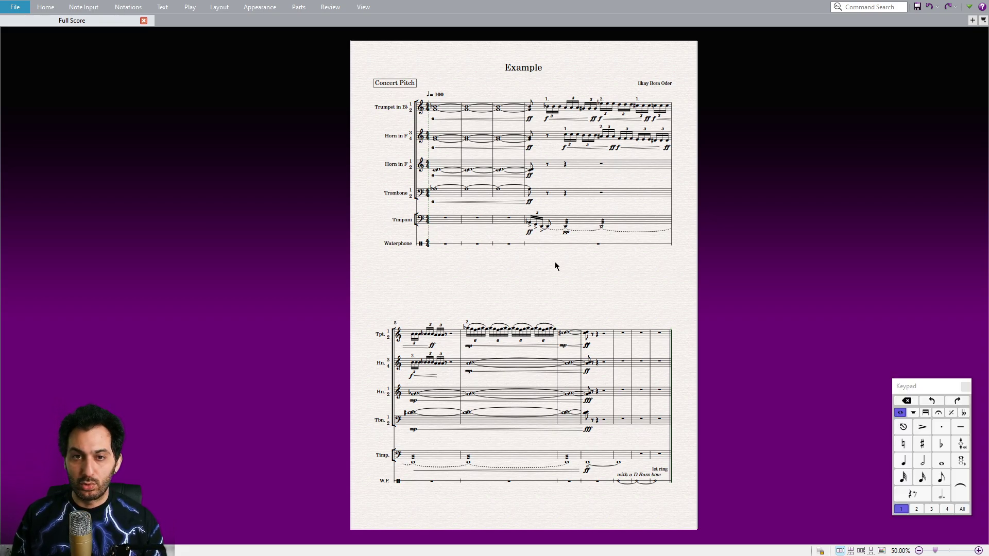
{"action": "left_click", "coordinate": [450, 196]}
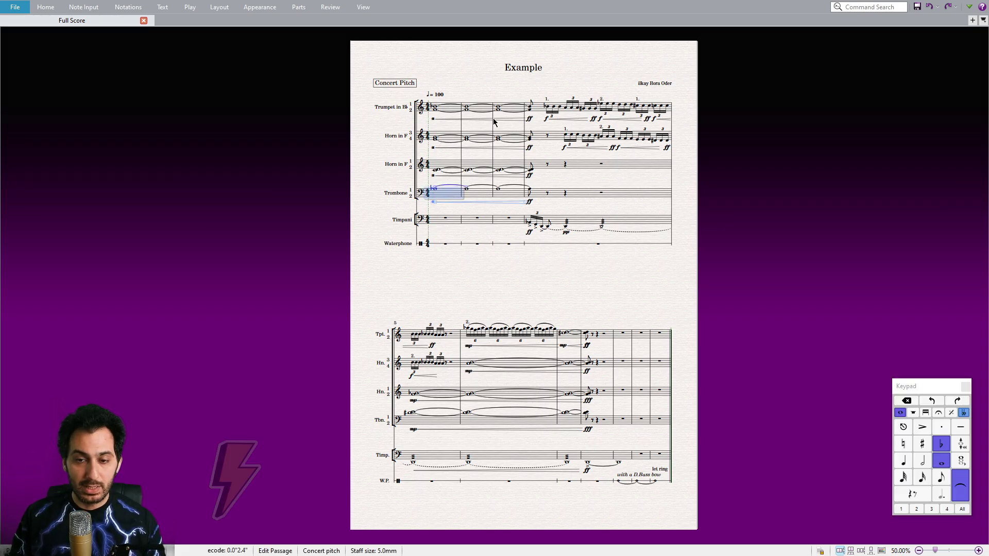
{"action": "left_click", "coordinate": [447, 112], "text": "shift"}
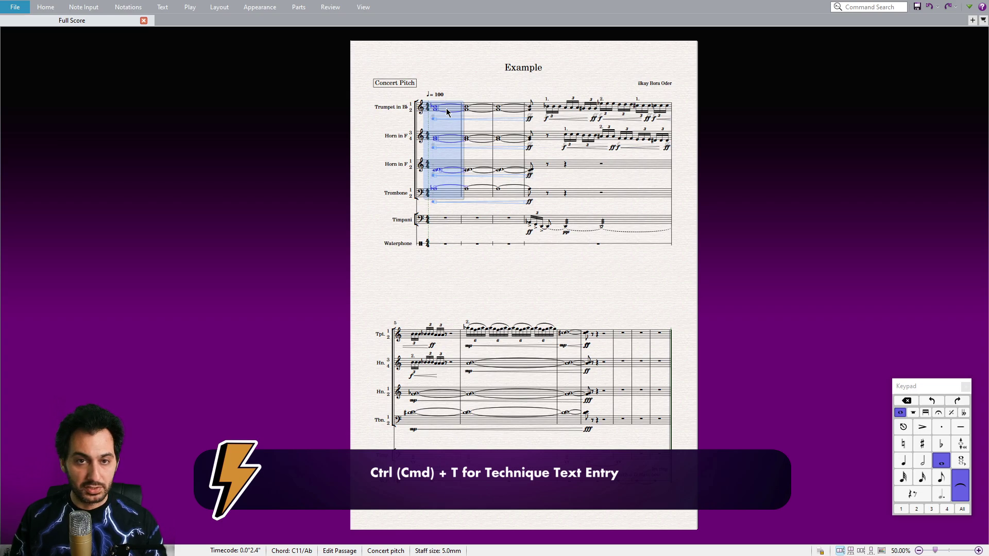
{"action": "key", "text": "ctrl+t"}
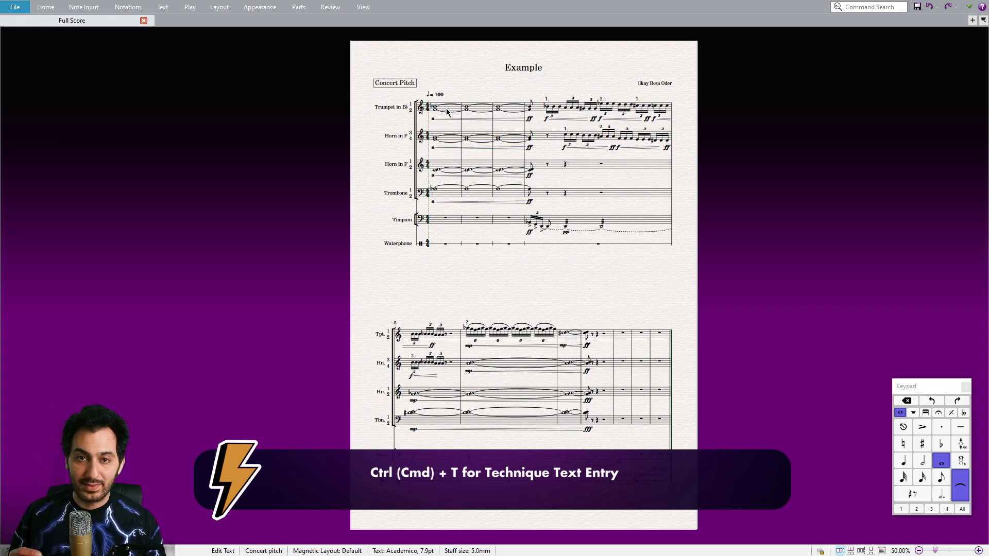
{"action": "type", "text": "Bucket mute"}
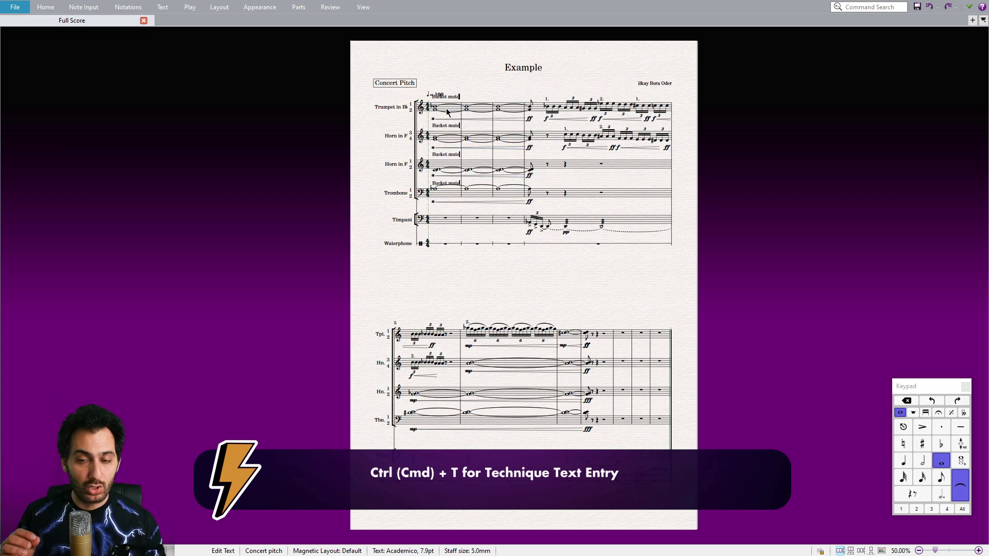
{"action": "key", "text": "Return"}
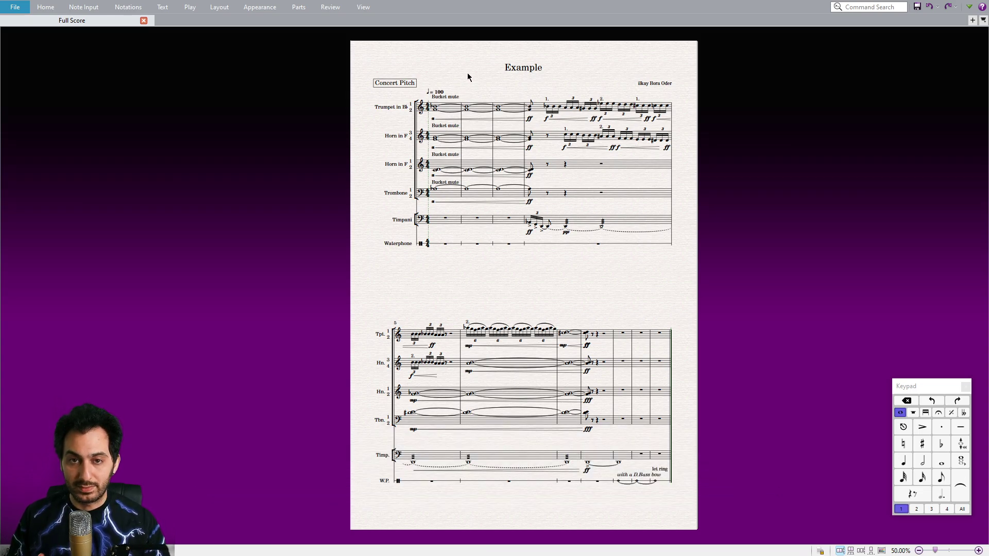
{"action": "key", "text": "ctrl+alt+k"}
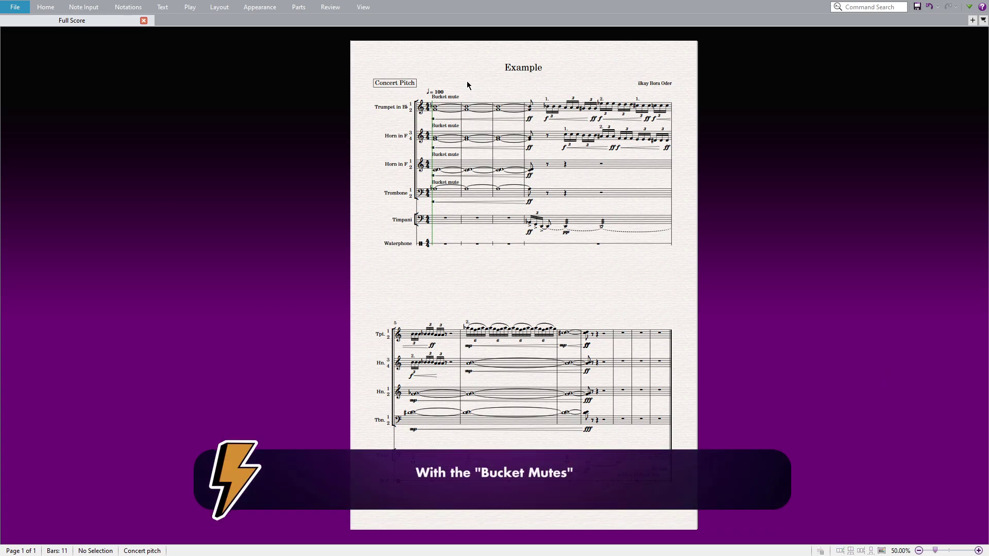
Step: Play back the score to hear the opening with its Bucket mute markings
{"action": "key", "text": "space"}
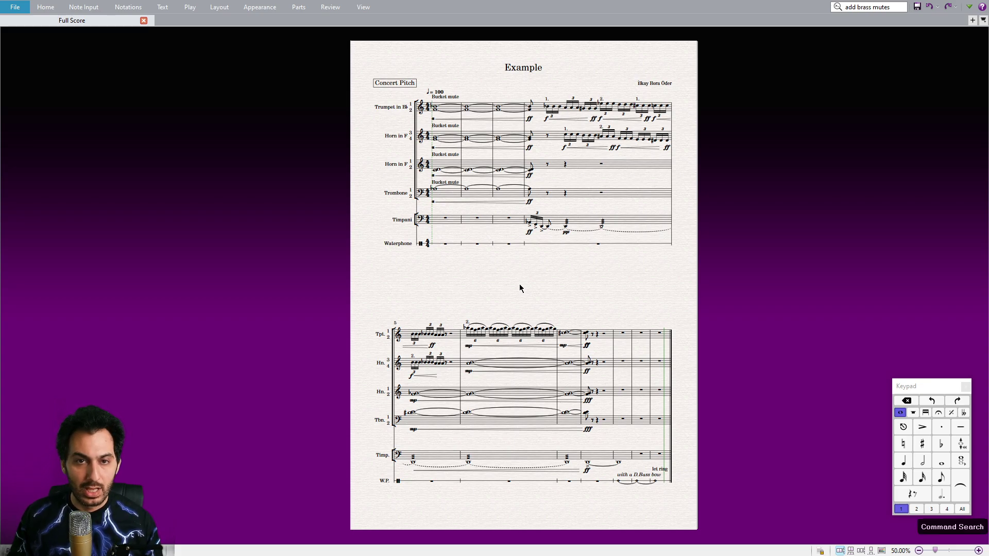
{"action": "left_click", "coordinate": [892, 9]}
{"action": "key", "text": "Return"}
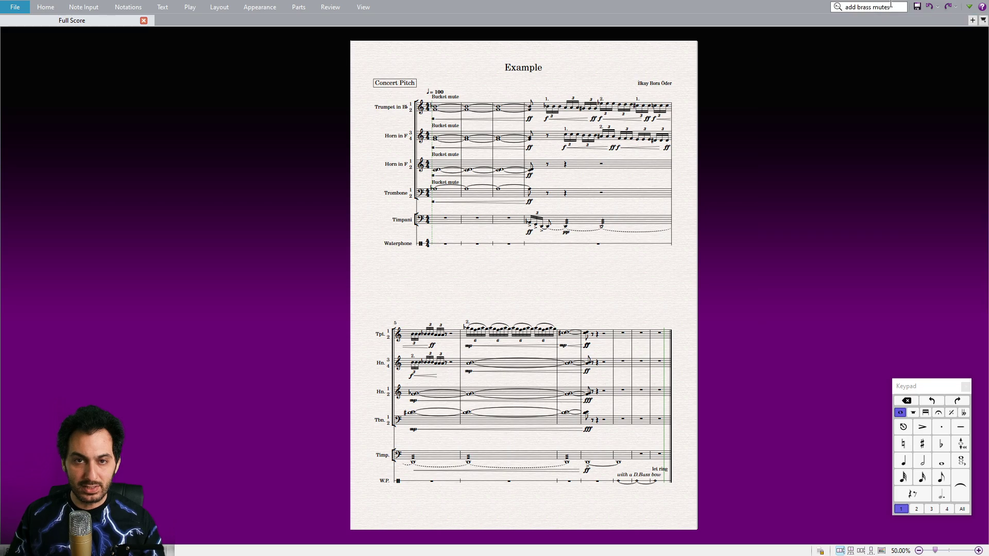
{"action": "left_click", "coordinate": [557, 294]}
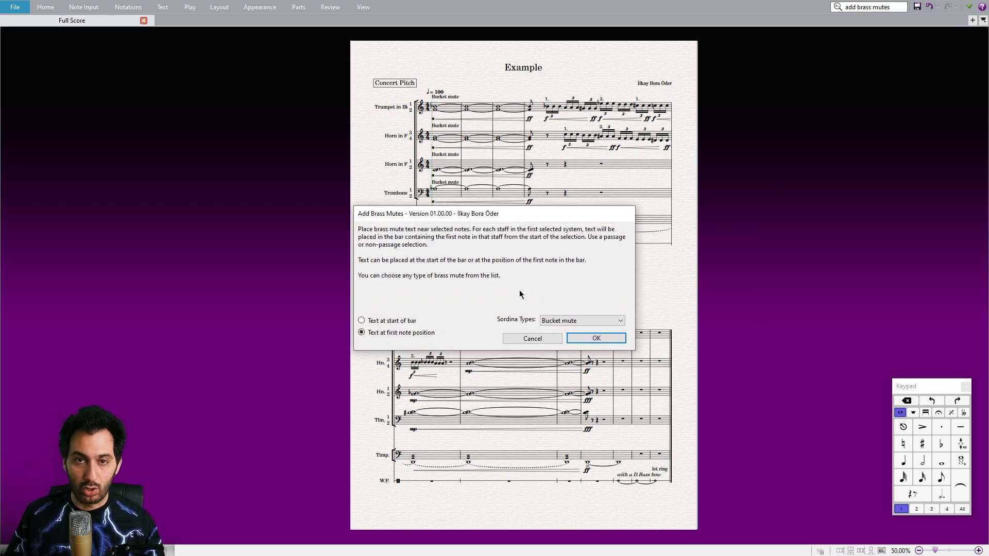
{"action": "left_click", "coordinate": [559, 321]}
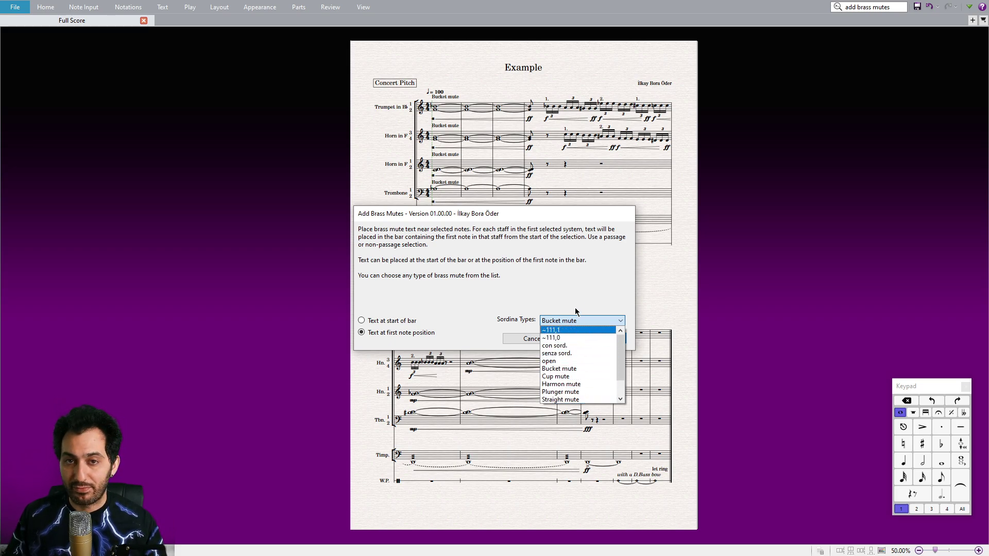
{"action": "left_click", "coordinate": [557, 353]}
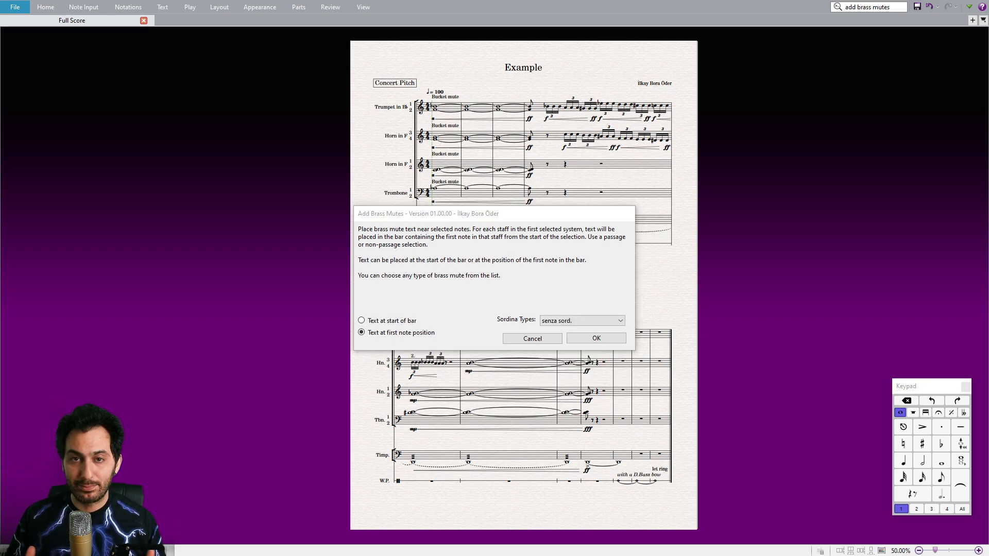
{"action": "left_click", "coordinate": [433, 260]}
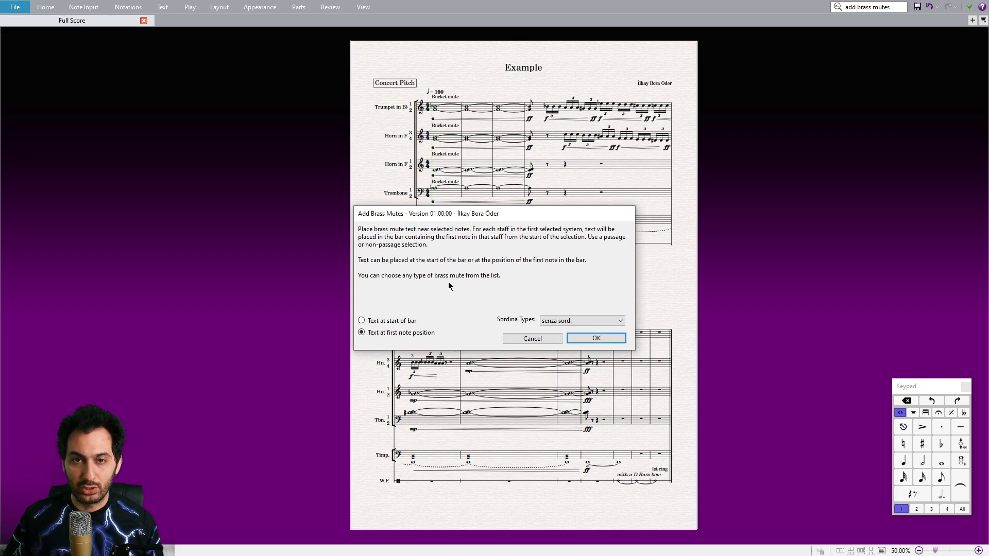
Step: Add 'senza sord.' above the trumpet and Horn 3-4 passage from bar 4
{"action": "left_click", "coordinate": [538, 337]}
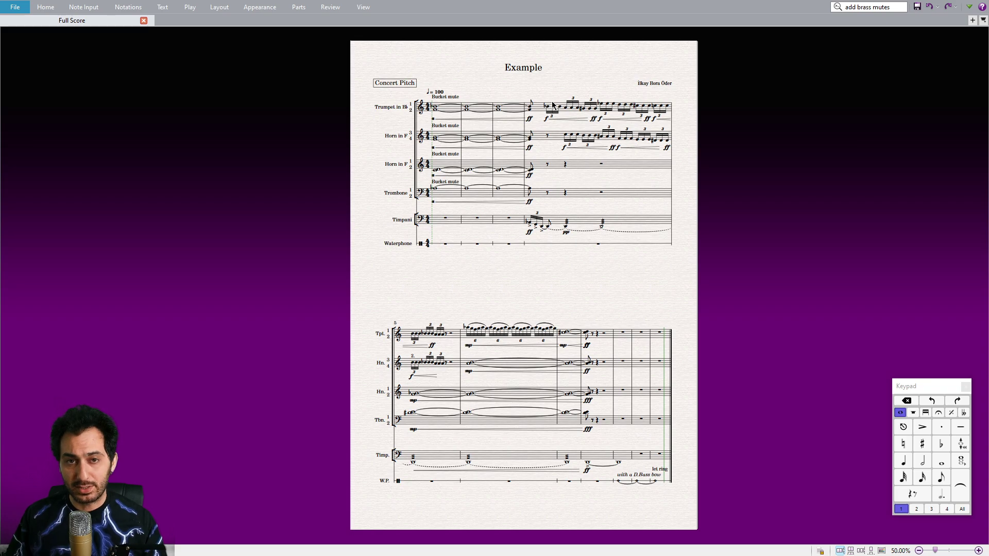
{"action": "left_click_drag", "start_coordinate": [553, 105], "coordinate": [666, 144]}
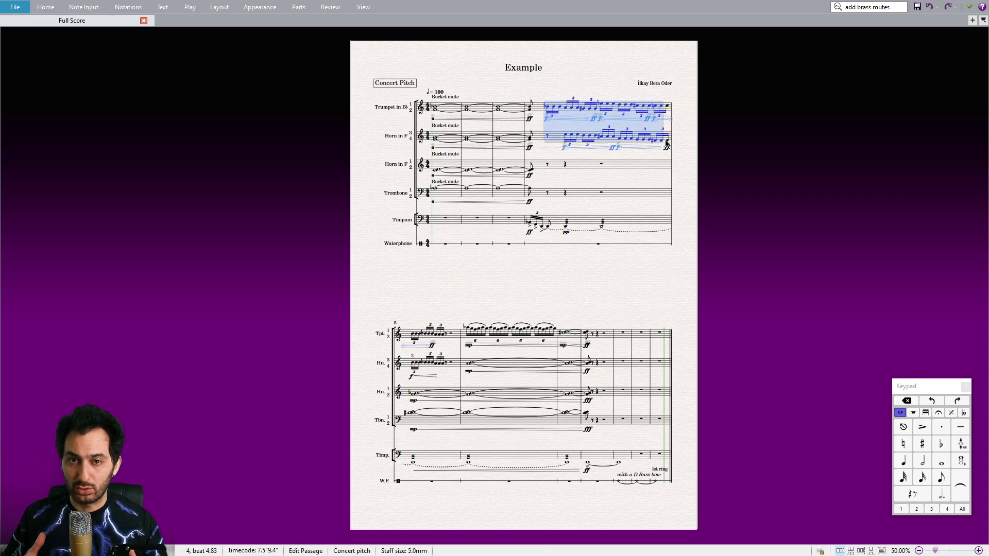
{"action": "key", "text": "ctrl+shift+alt+m"}
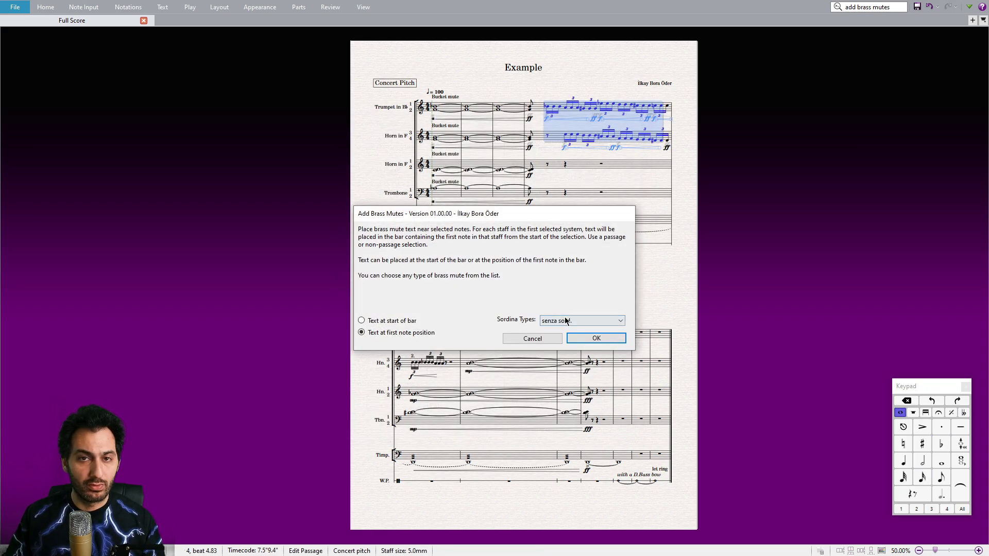
{"action": "left_click", "coordinate": [596, 338]}
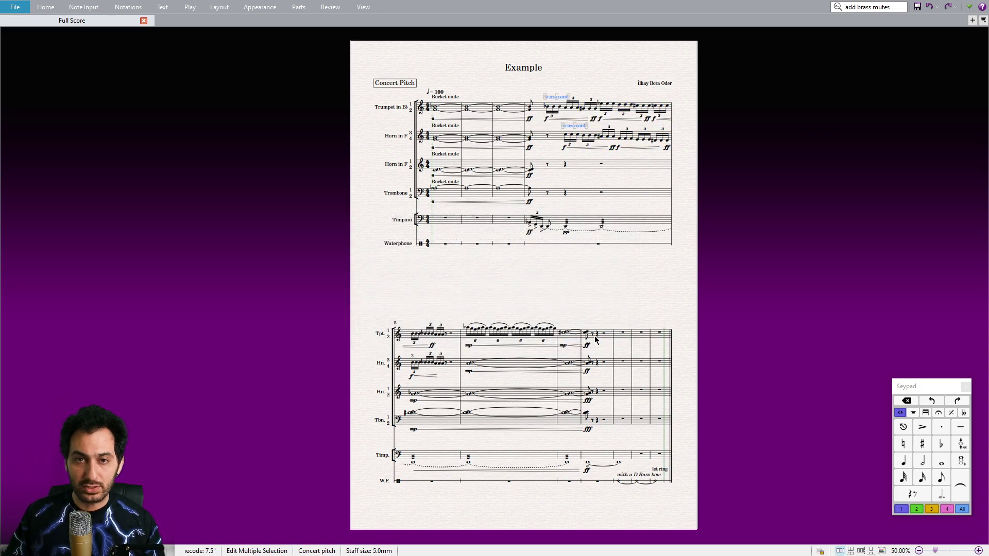
Step: Add Bucket mute text to the trumpet and Horn 3-4 bars in the second system
{"action": "left_click", "coordinate": [506, 368]}
{"action": "left_click", "coordinate": [483, 337], "text": "shift"}
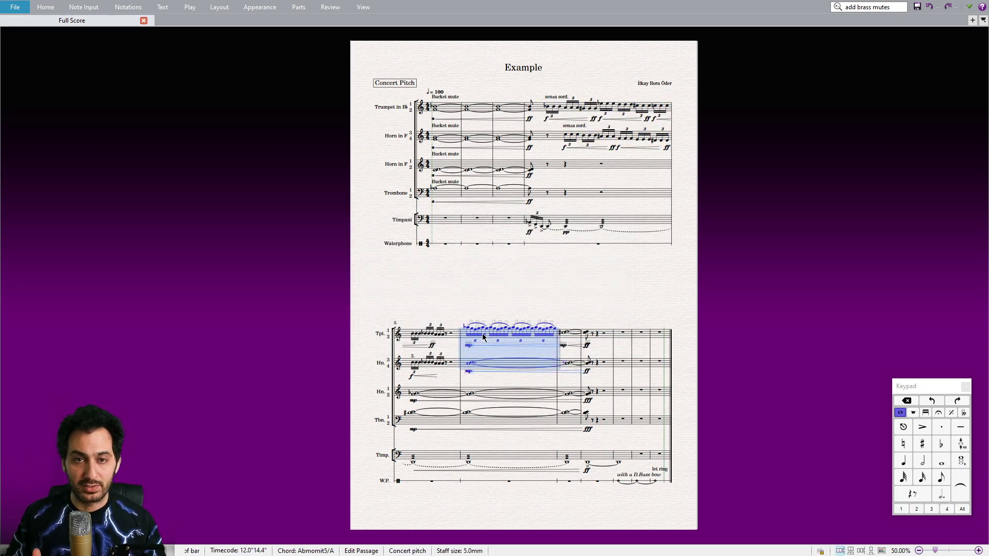
{"action": "key", "text": "ctrl+shift+alt+m"}
{"action": "left_click", "coordinate": [584, 320]}
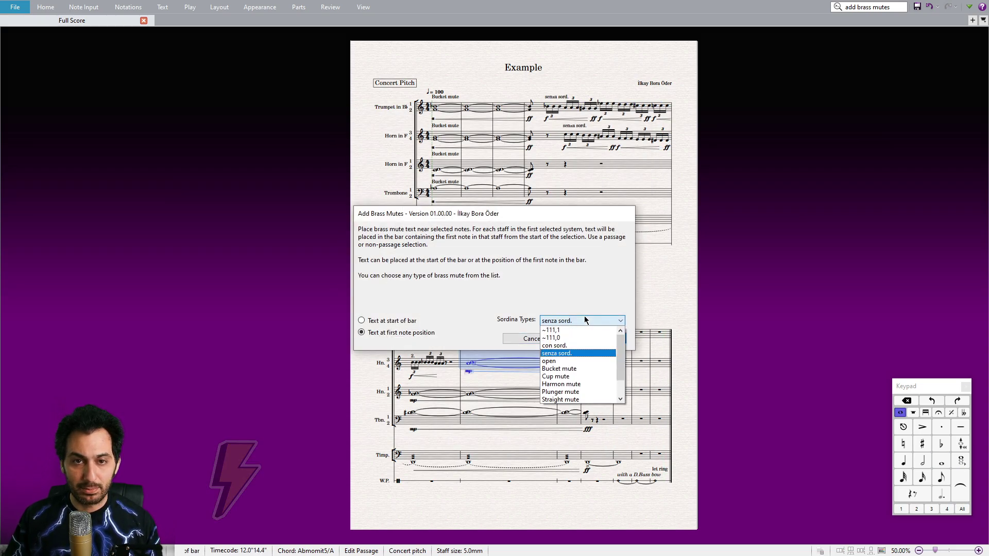
{"action": "left_click", "coordinate": [559, 369]}
{"action": "left_click", "coordinate": [596, 339]}
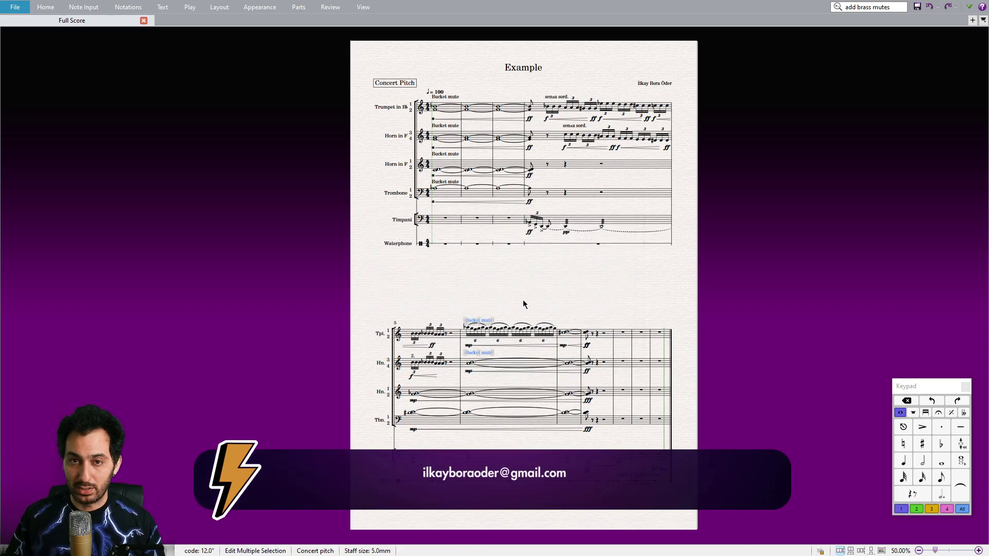
{"action": "key", "text": "Escape"}
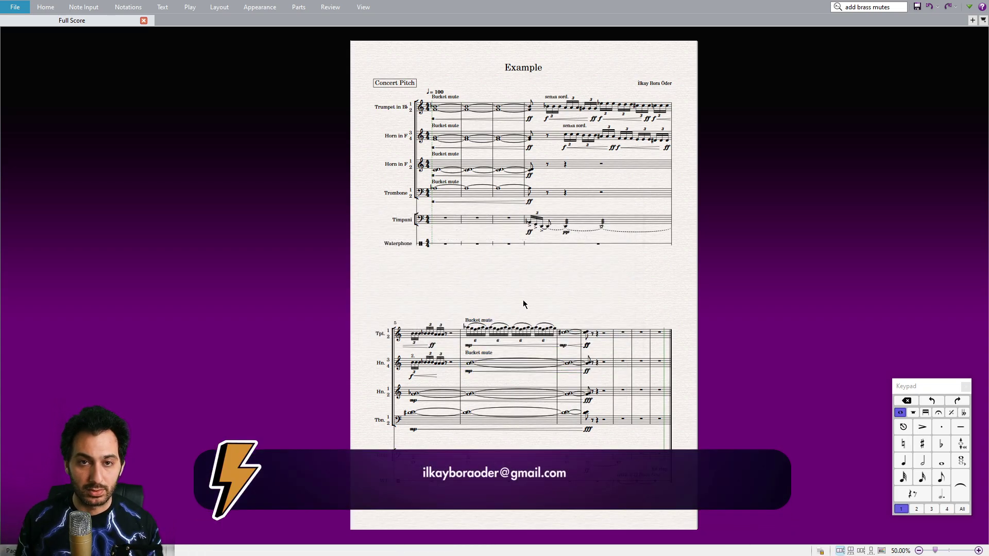
Step: Add 'let ring' text at the last waterphone note using the Add Brass Mutes plugin
{"action": "scroll", "coordinate": [524, 304], "scroll_direction": "down", "scroll_amount": 1}
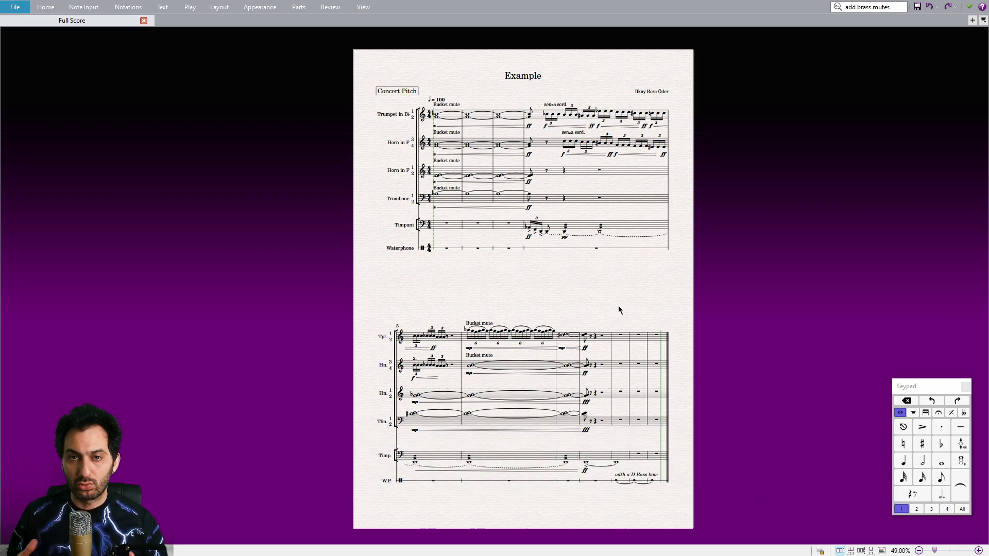
{"action": "left_click", "coordinate": [659, 480]}
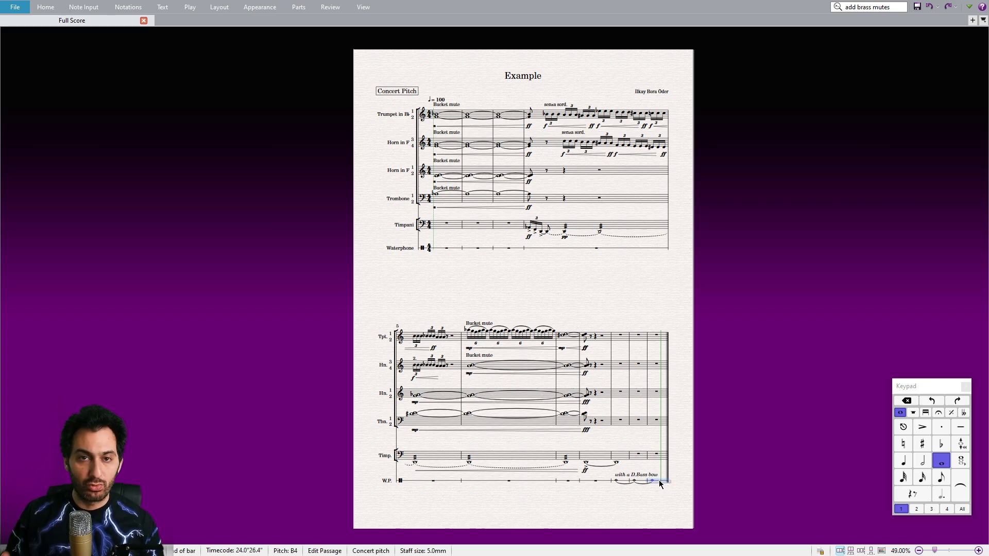
{"action": "key", "text": "ctrl+alt+p"}
{"action": "key", "text": "k"}
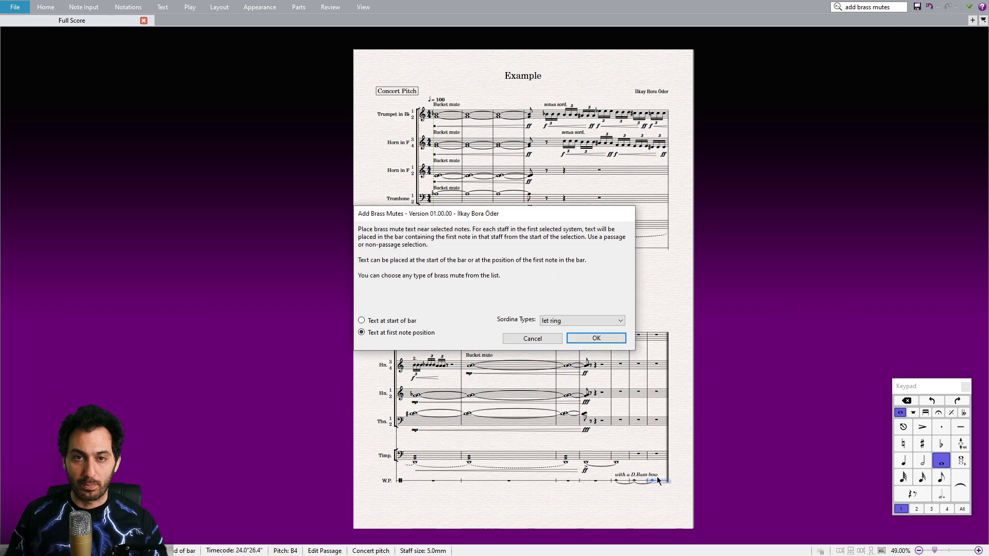
{"action": "left_click", "coordinate": [555, 323]}
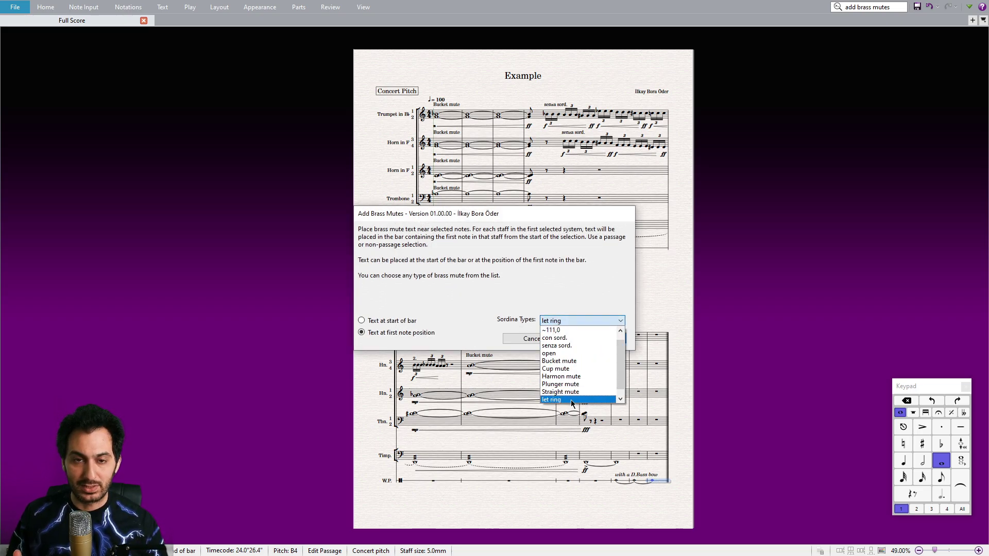
{"action": "left_click", "coordinate": [552, 400]}
{"action": "left_click", "coordinate": [608, 340]}
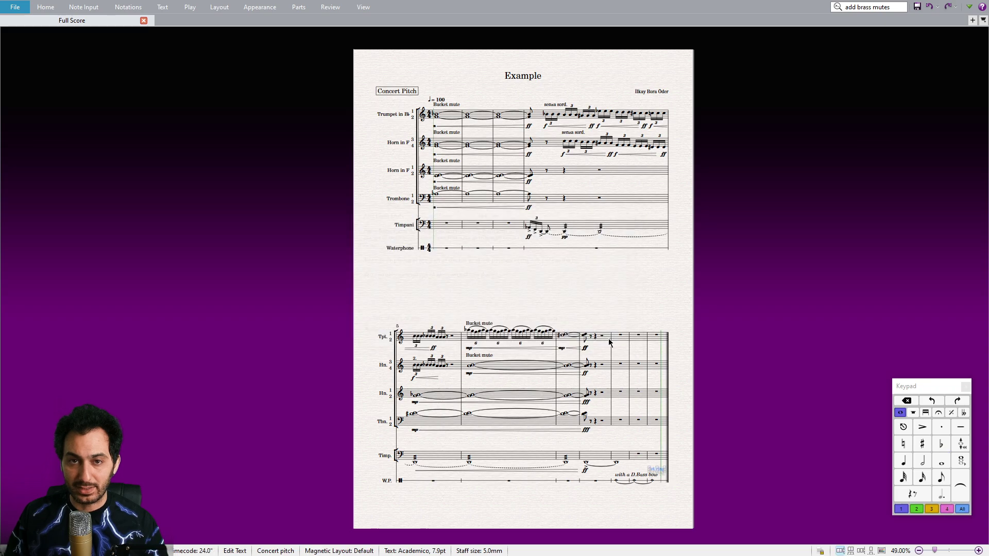
{"action": "left_click", "coordinate": [648, 309]}
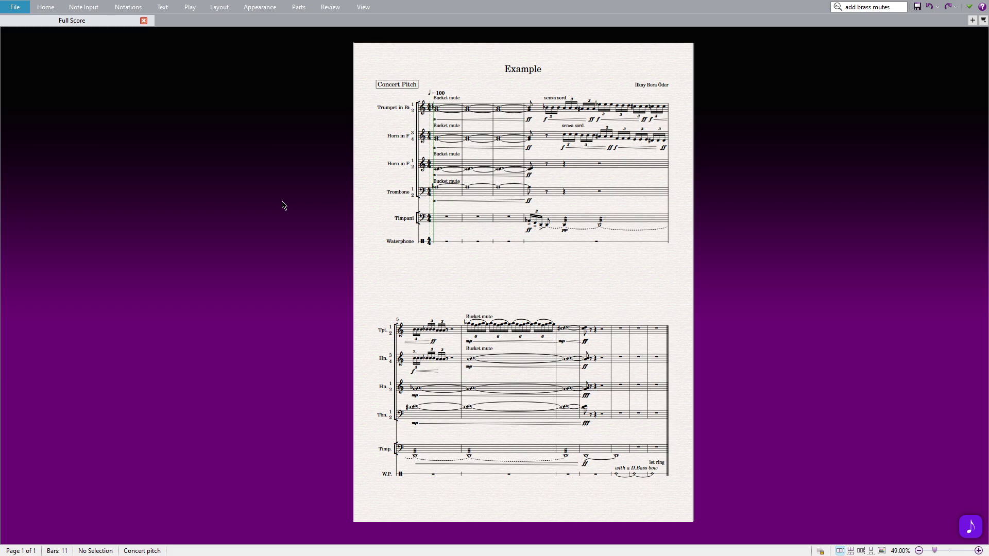
Step: Open the Add Brass Mutes plugin in the Edit Plug-ins editor, found by searching 'add brass'
{"action": "left_click", "coordinate": [14, 7]}
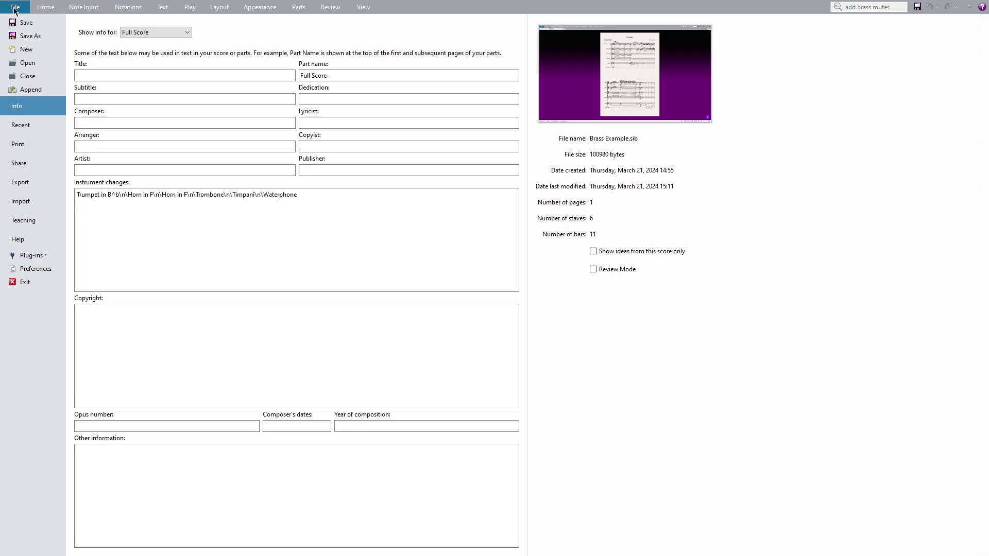
{"action": "left_click", "coordinate": [31, 255]}
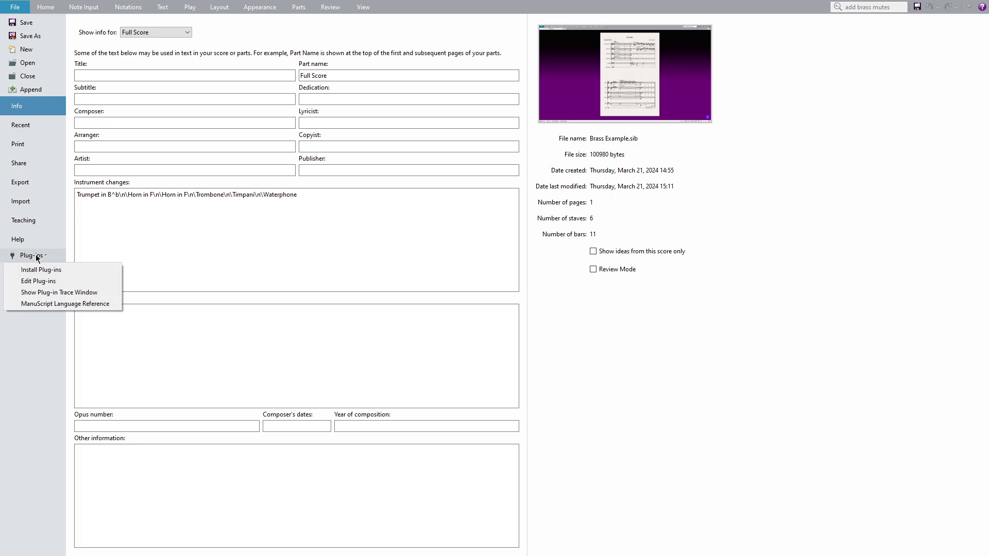
{"action": "left_click", "coordinate": [41, 282]}
{"action": "type", "text": "add brass"}
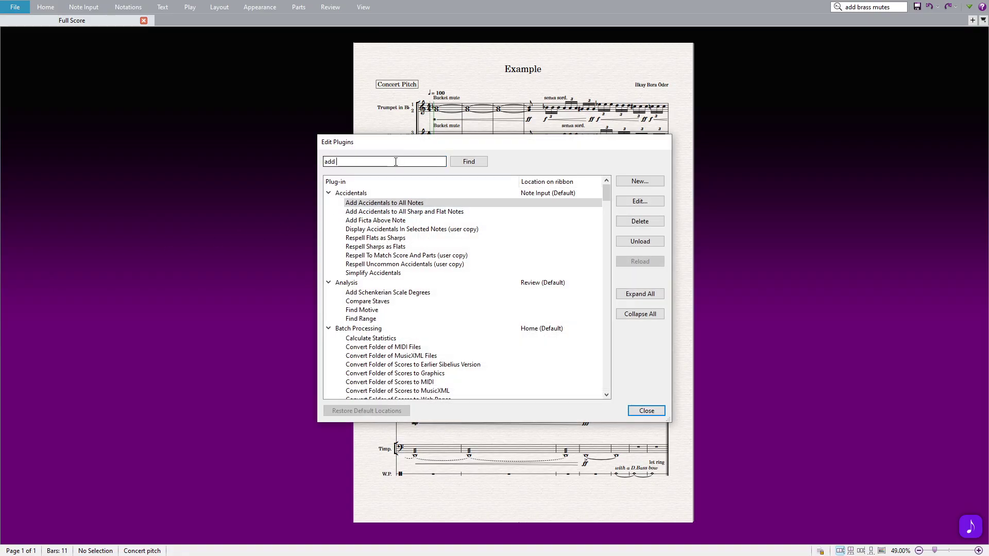
{"action": "left_click", "coordinate": [469, 162]}
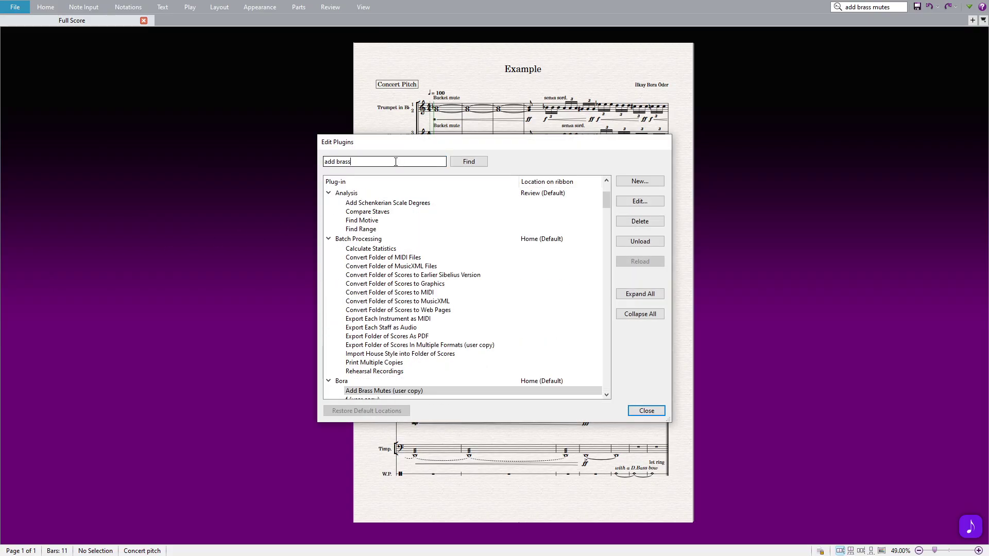
{"action": "left_click", "coordinate": [641, 203]}
Step: Add a "Non-L.V." line after 'let ring' in _dlg_lstChoicesMute and confirm the edits
{"action": "double_click", "coordinate": [562, 281]}
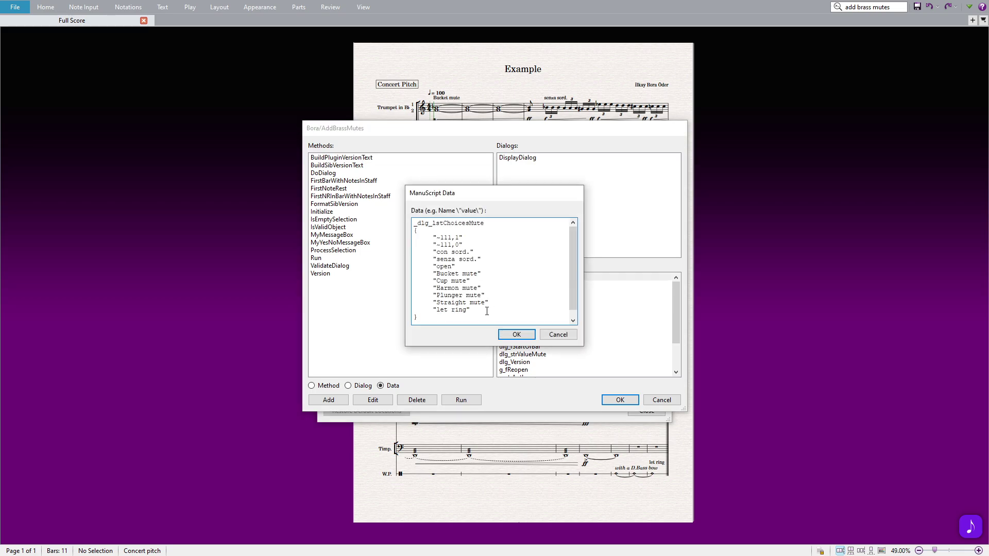
{"action": "left_click", "coordinate": [486, 312]}
{"action": "key", "text": "Return"}
{"action": "key", "text": "BackSpace"}
{"action": "key", "text": "super+space"}
{"action": "type", "text": "\"Non-L.V.\""}
{"action": "left_click", "coordinate": [516, 335]}
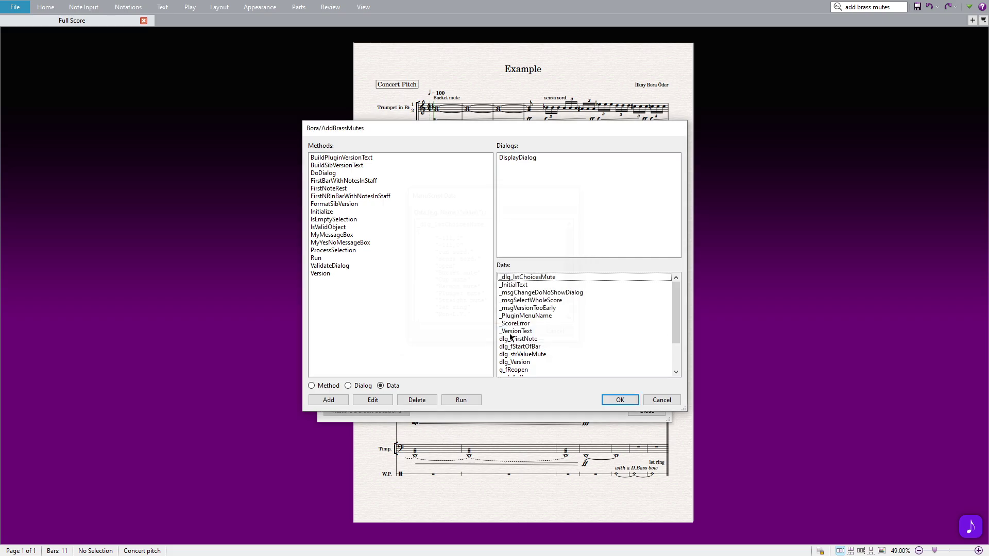
{"action": "left_click", "coordinate": [621, 401]}
{"action": "left_click", "coordinate": [650, 410]}
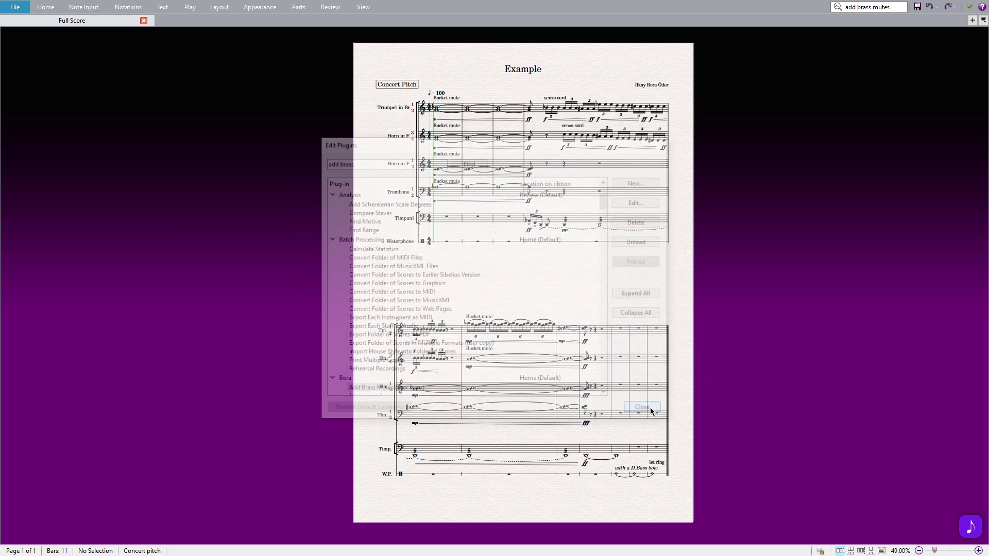
{"action": "key", "text": "ctrl+alt+r"}
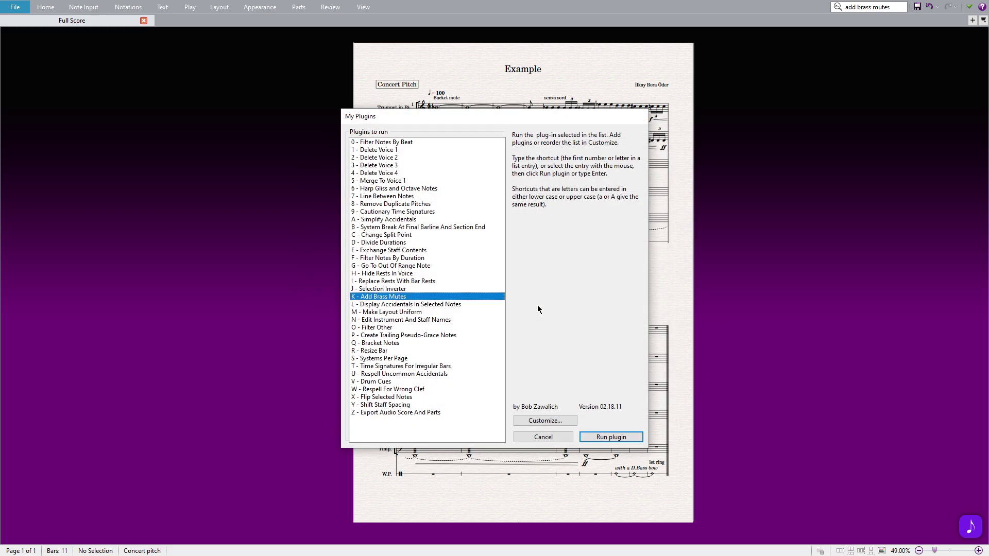
{"action": "key", "text": "Return"}
{"action": "key", "text": "Return"}
{"action": "left_click", "coordinate": [608, 320]}
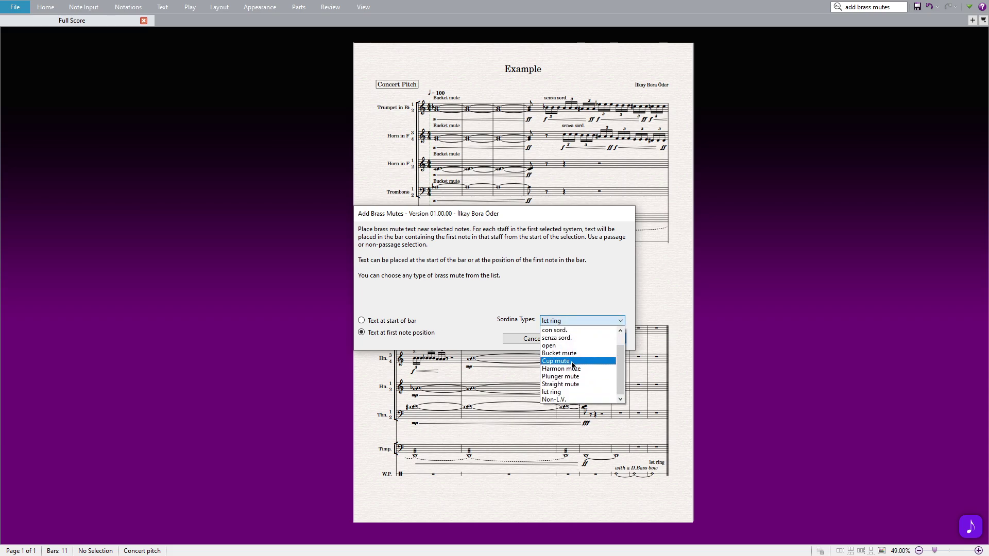